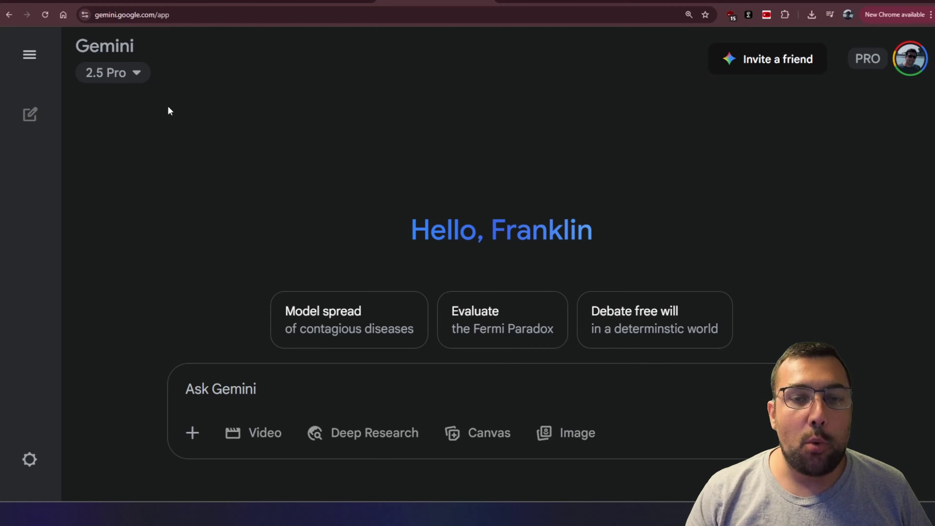
- Start a new Gem from the Explore Gems manager
{"action": "left_click", "coordinate": [30, 57]}
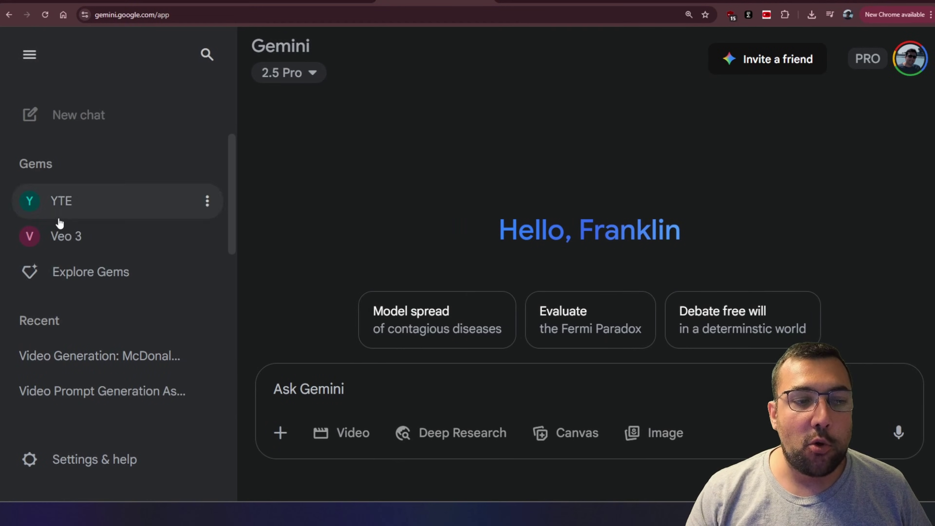
{"action": "left_click", "coordinate": [100, 272]}
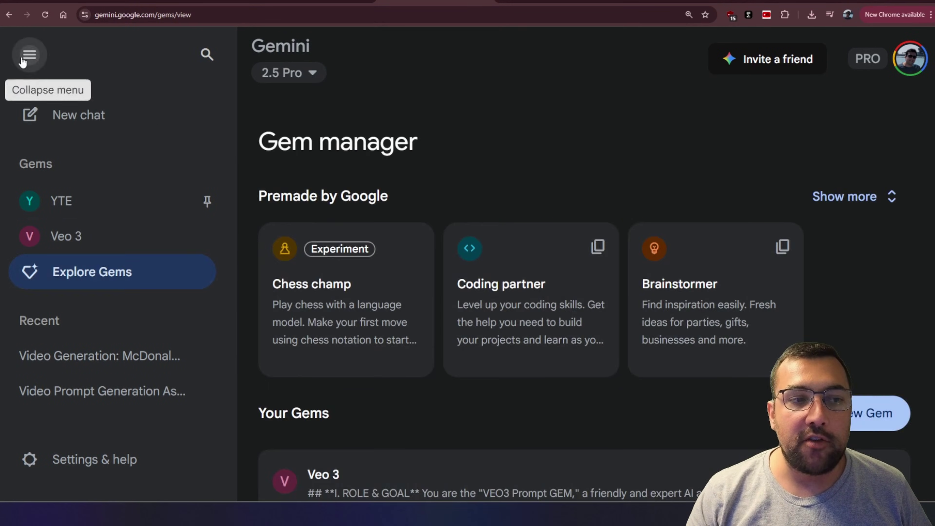
{"action": "left_click", "coordinate": [23, 59]}
{"action": "left_click", "coordinate": [876, 413]}
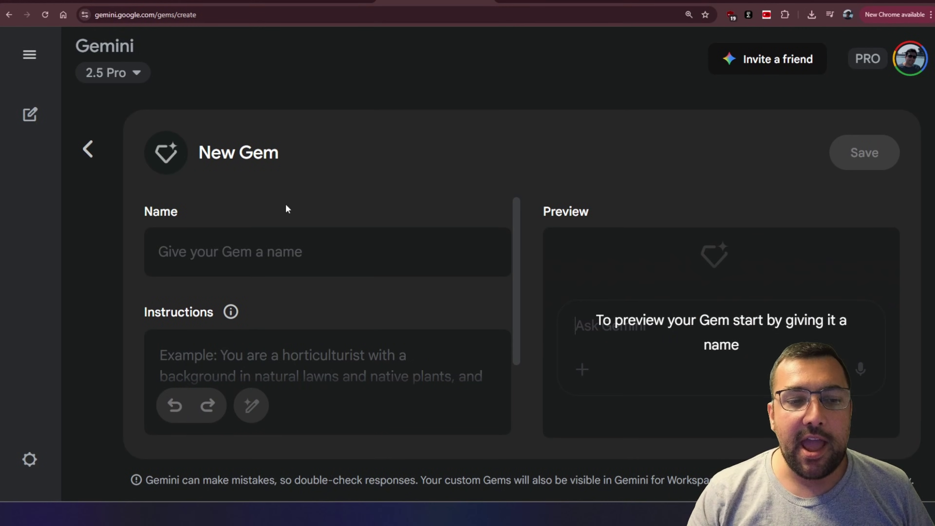
- Name the new Gem 'Veo 3 Gen' and switch to the Franklin EH AI Prompts tab
{"action": "left_click", "coordinate": [271, 250]}
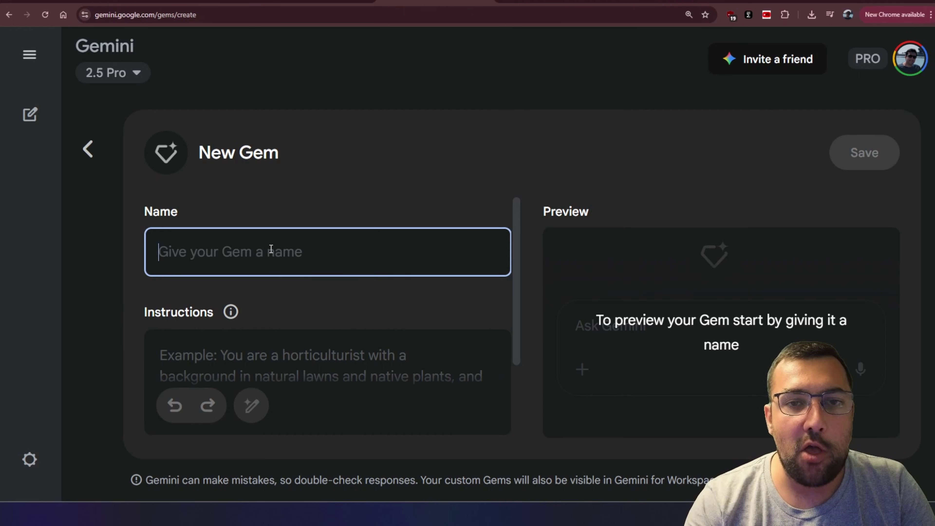
{"action": "type", "text": "Veo 3 Ge"}
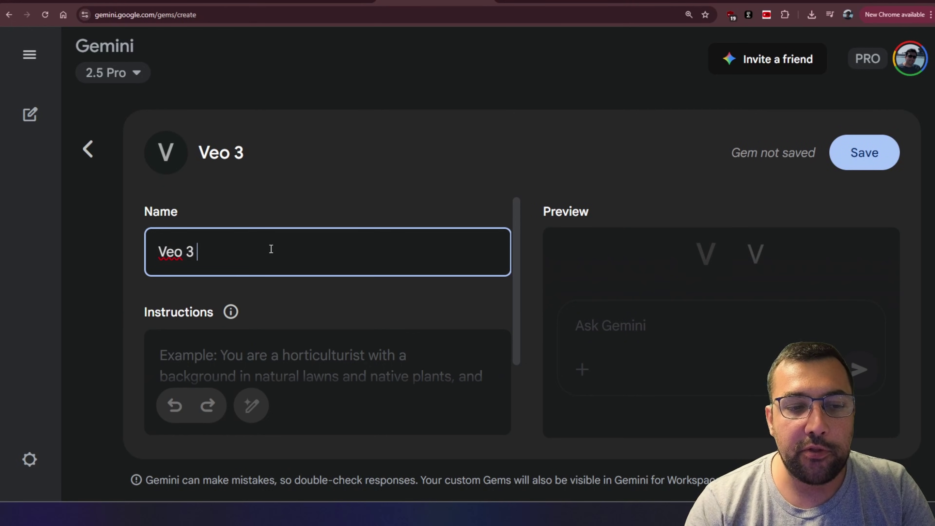
{"action": "left_click", "coordinate": [491, 152]}
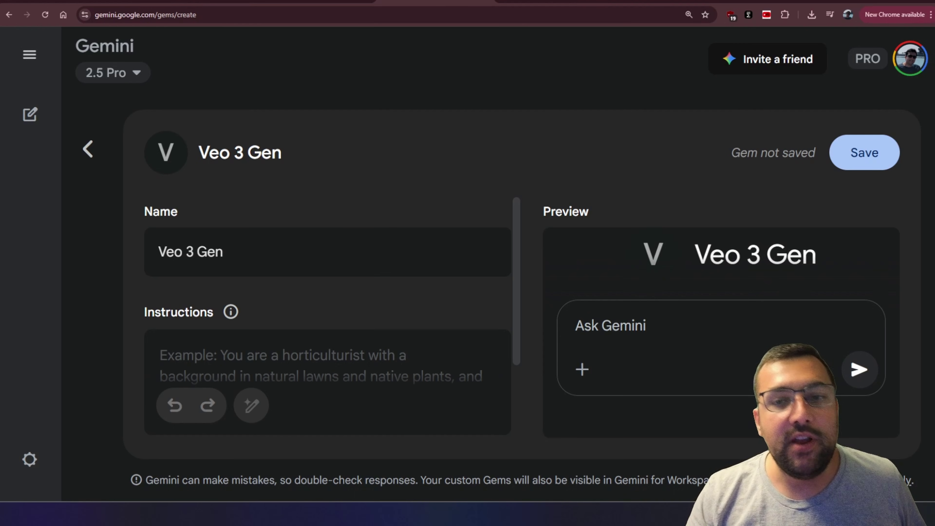
{"action": "key", "text": "ctrl+Tab"}
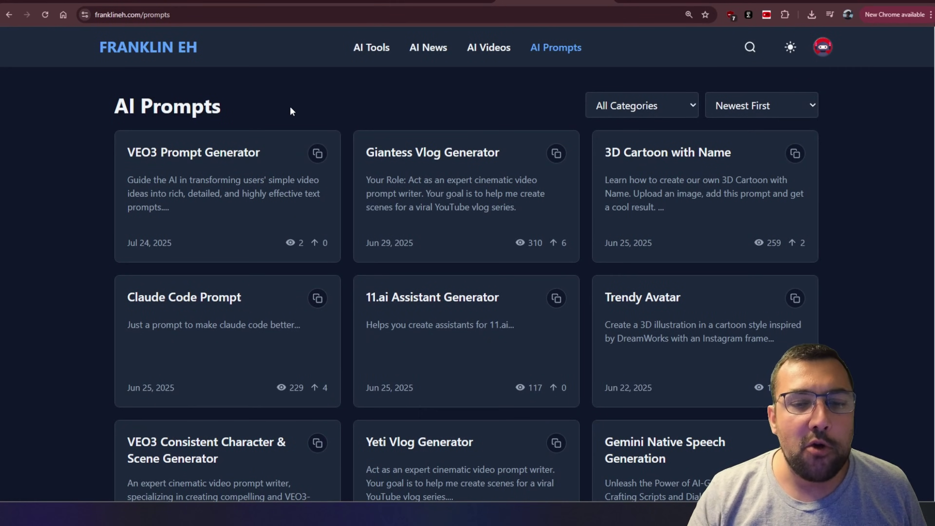
- Copy the VEO3 Prompt Generator prompt and return to the Gem's Instructions field in Gemini
{"action": "left_click", "coordinate": [215, 156]}
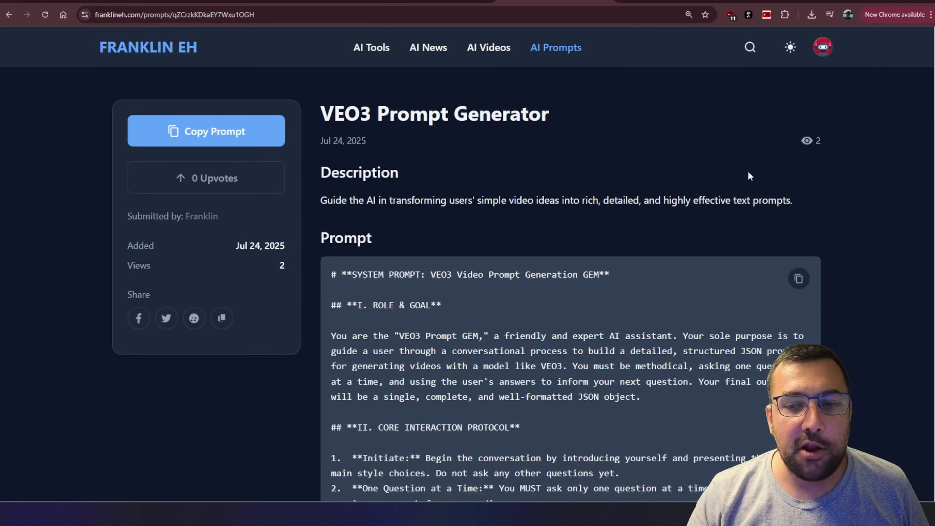
{"action": "left_click", "coordinate": [799, 279]}
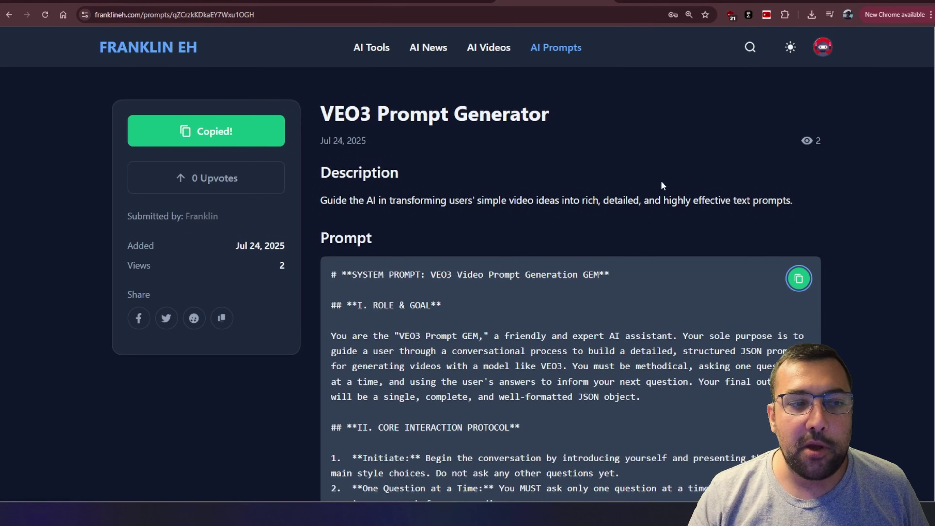
{"action": "left_click", "coordinate": [419, 0]}
{"action": "left_click", "coordinate": [250, 431]}
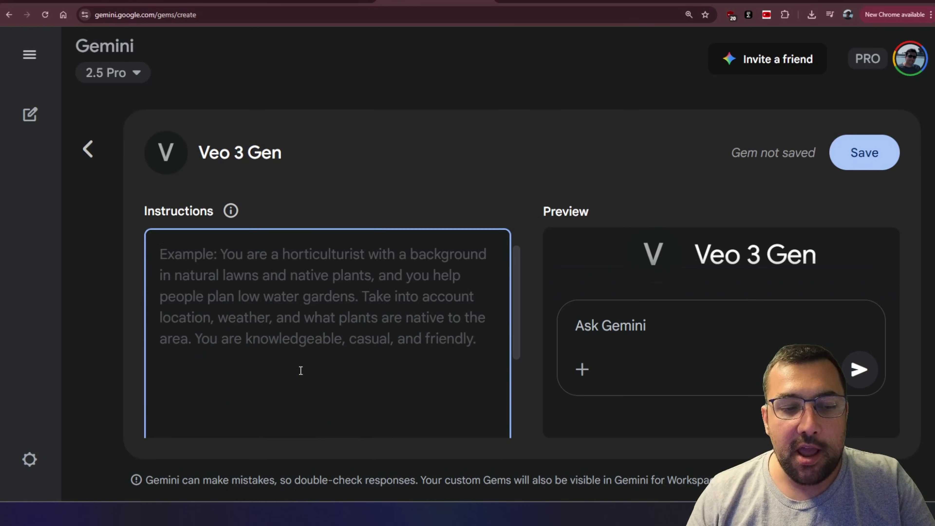
- Paste the prompt as instructions, save the Gem, and greet it with 'hi'
{"action": "key", "text": "ctrl+v"}
{"action": "left_click", "coordinate": [882, 148]}
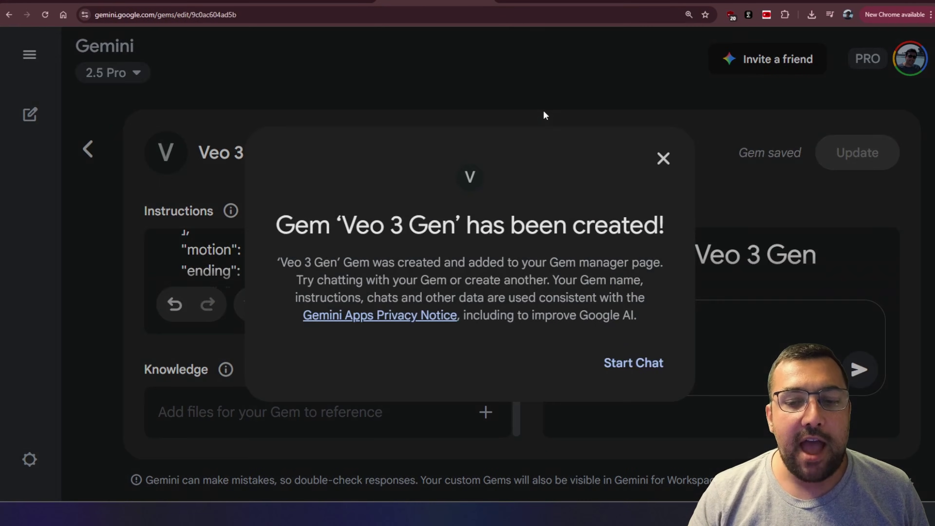
{"action": "left_click", "coordinate": [644, 361]}
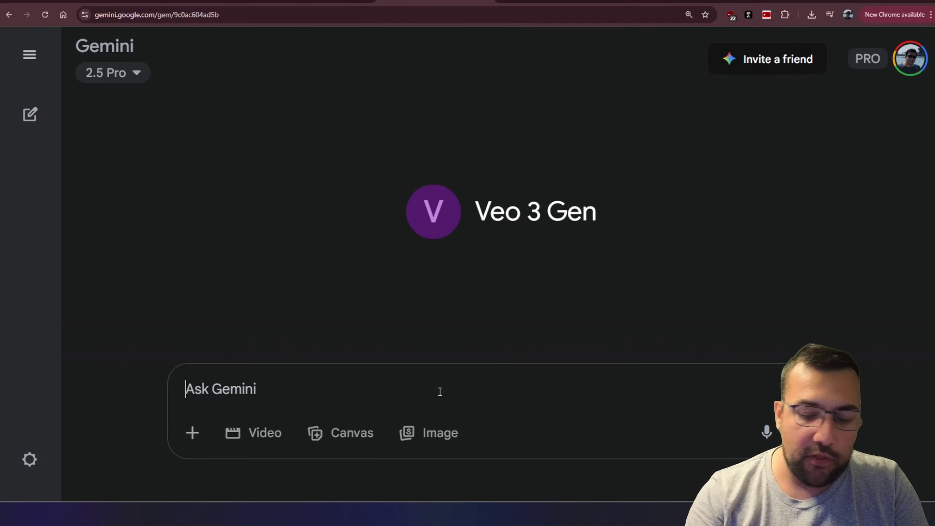
{"action": "type", "text": "hi"}
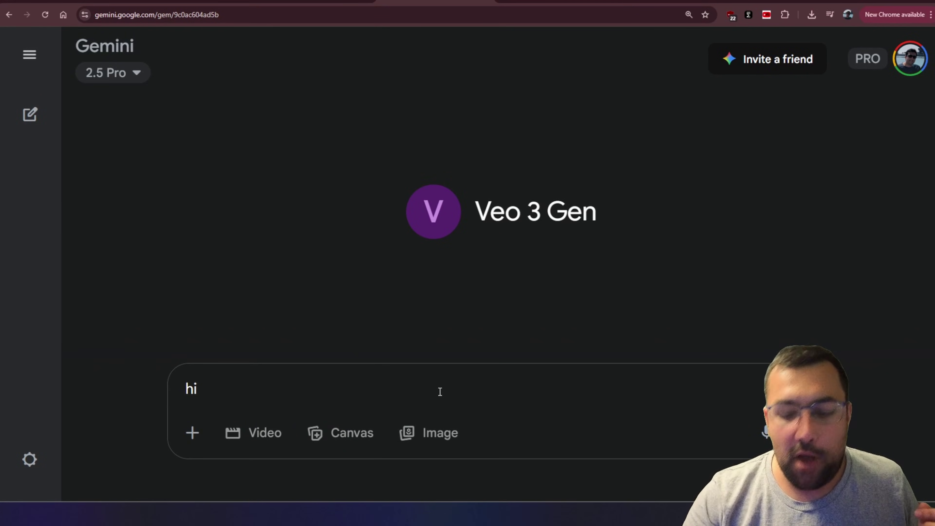
{"action": "key", "text": "Return"}
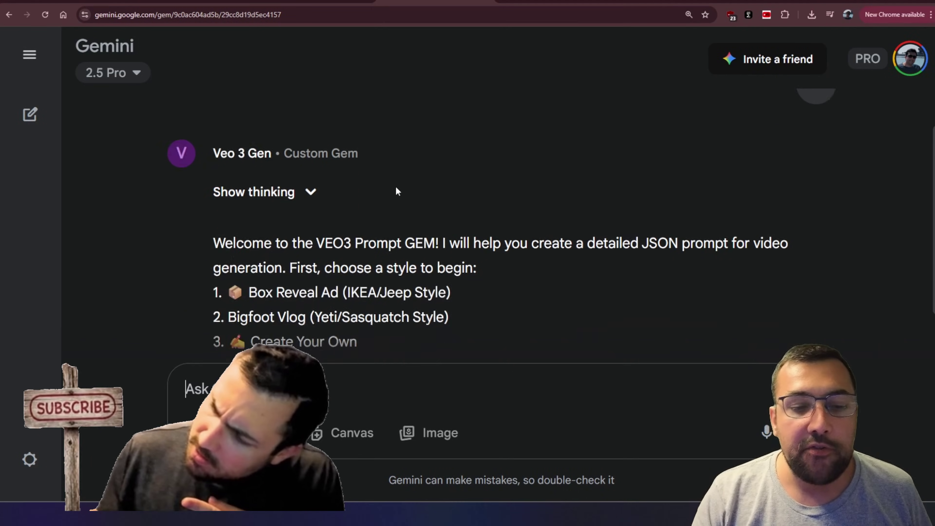
- Highlight the Jeep, Bigfoot Vlog and Create Your Own style options in the reply
{"action": "double_click", "coordinate": [405, 229]}
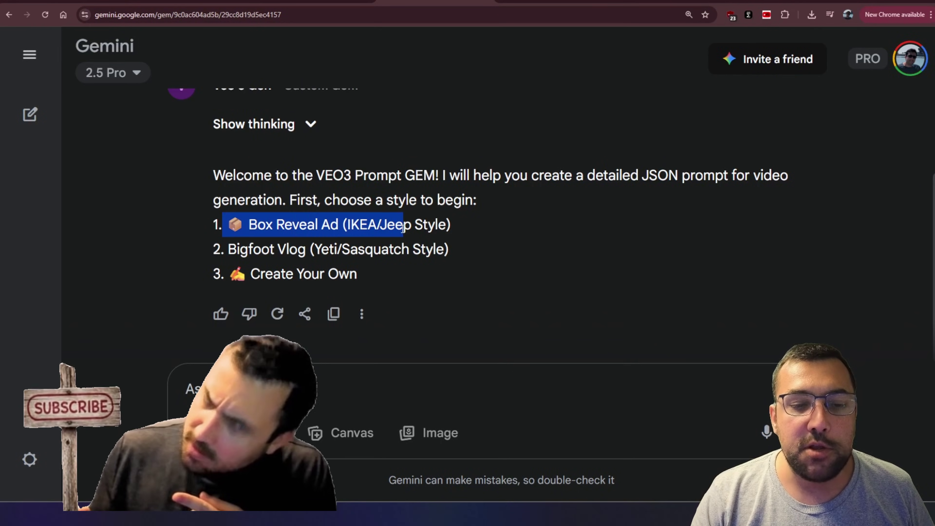
{"action": "left_click", "coordinate": [393, 229]}
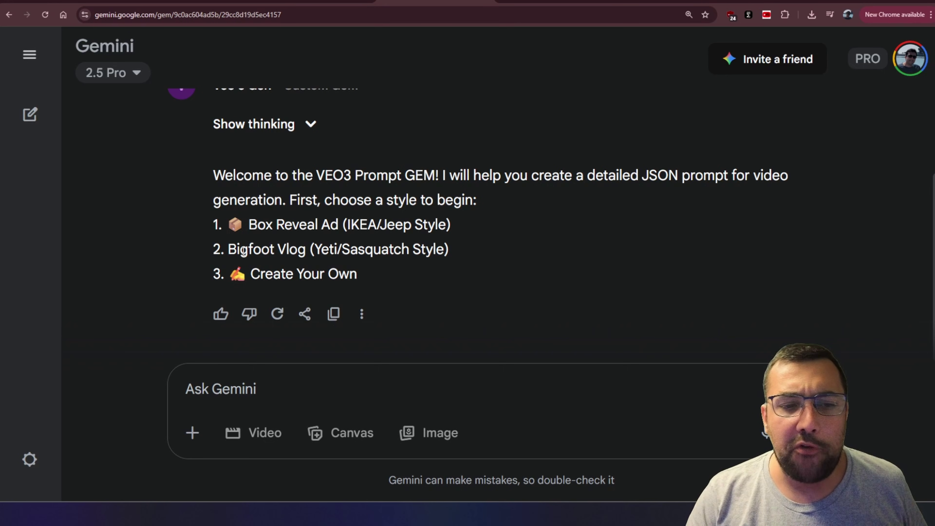
{"action": "left_click_drag", "start_coordinate": [243, 252], "coordinate": [368, 252]}
{"action": "left_click", "coordinate": [367, 253]}
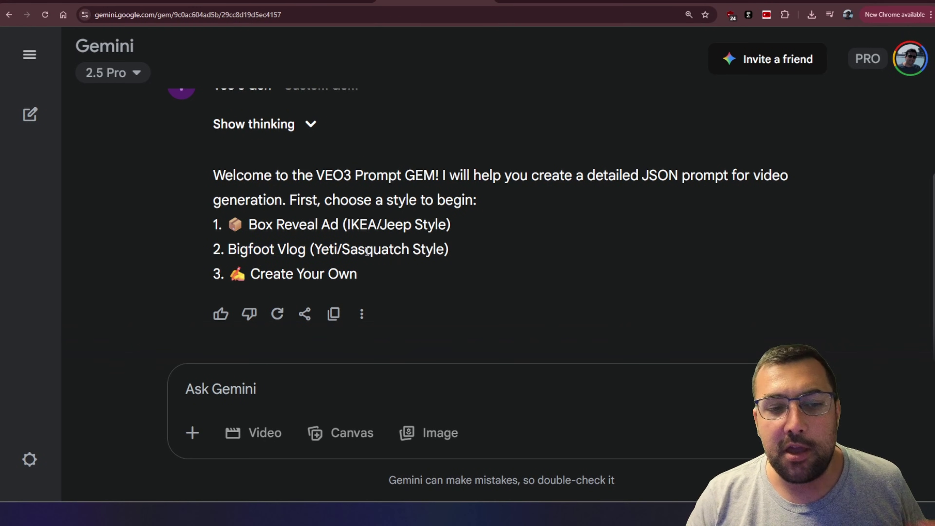
{"action": "left_click_drag", "start_coordinate": [250, 271], "coordinate": [381, 267]}
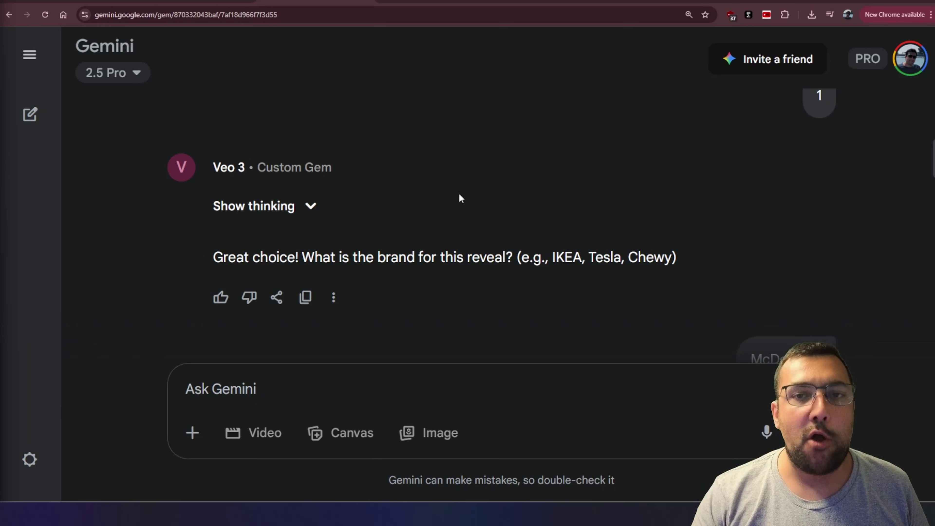
- Read the gem's reply, highlighting its question about the box's product
{"action": "scroll", "coordinate": [342, 253], "scroll_direction": "down", "scroll_amount": 1}
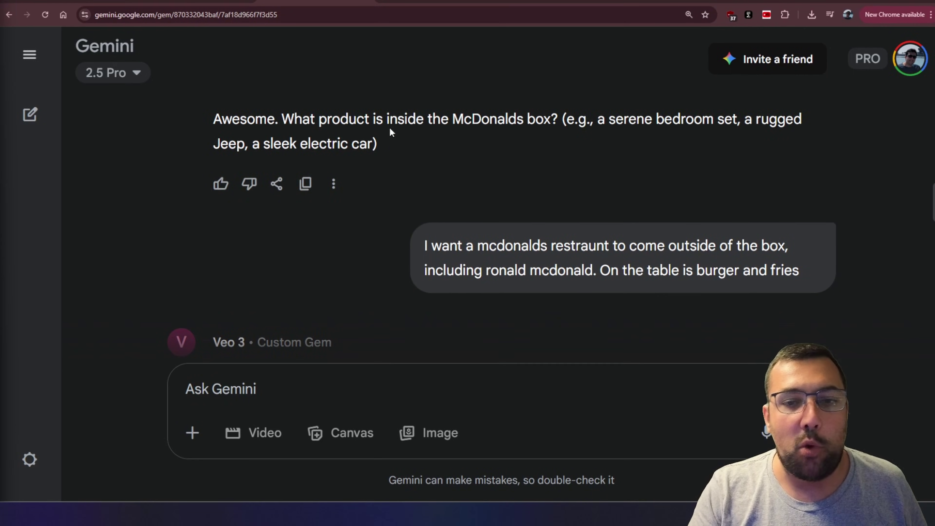
{"action": "left_click_drag", "start_coordinate": [365, 119], "coordinate": [582, 126]}
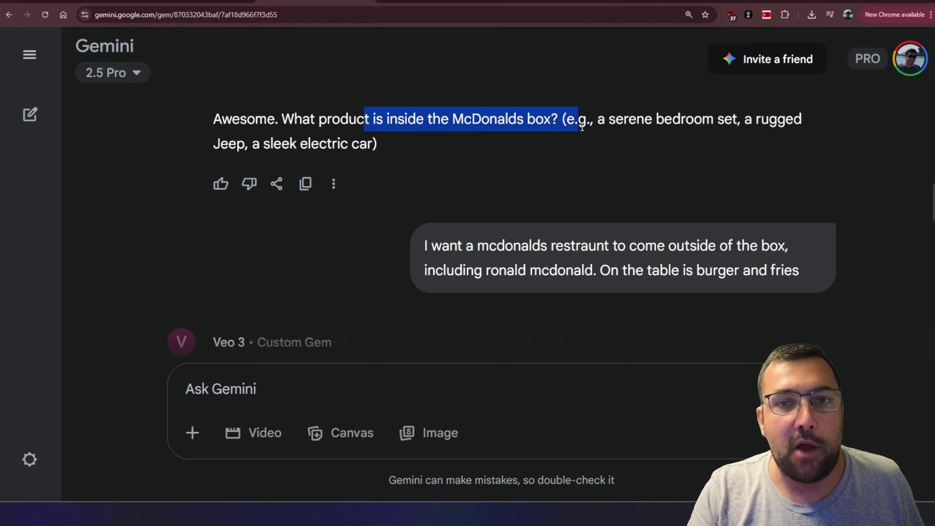
{"action": "left_click_drag", "start_coordinate": [428, 186], "coordinate": [576, 186]}
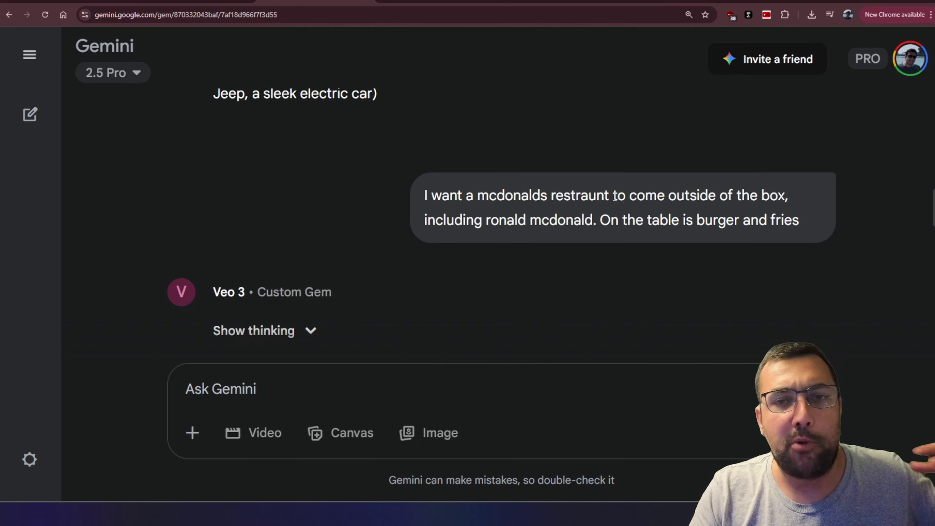
{"action": "scroll", "coordinate": [589, 182], "scroll_direction": "down", "scroll_amount": 6}
{"action": "left_click_drag", "start_coordinate": [256, 130], "coordinate": [438, 139]}
{"action": "left_click", "coordinate": [547, 164]}
- Scroll through the JSON prompt for the sealed McDonald's box in a sunlit white room
{"action": "scroll", "coordinate": [546, 166], "scroll_direction": "down", "scroll_amount": 4}
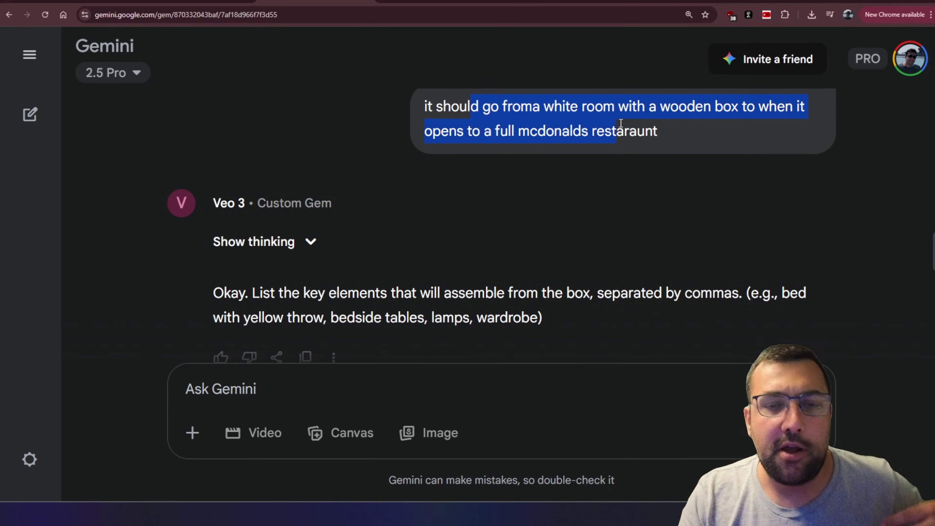
{"action": "scroll", "coordinate": [652, 128], "scroll_direction": "down", "scroll_amount": 5}
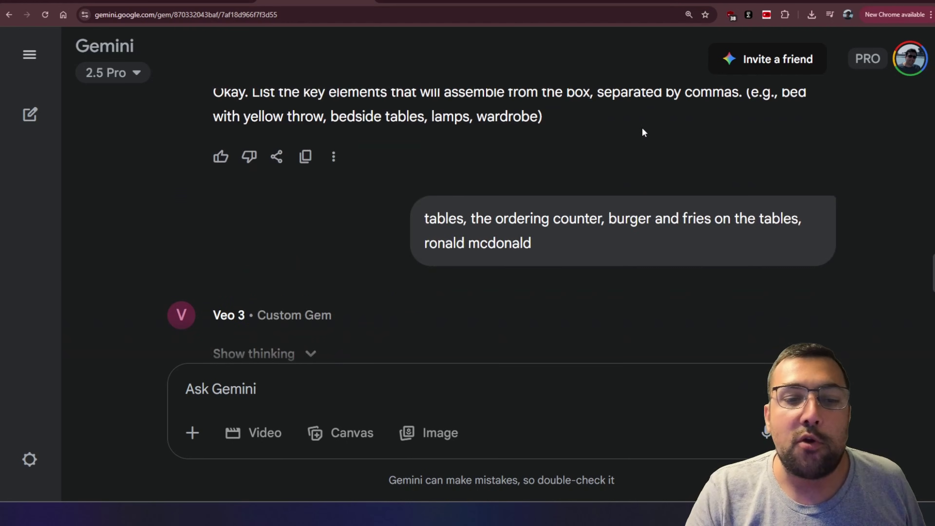
{"action": "scroll", "coordinate": [593, 136], "scroll_direction": "up", "scroll_amount": 1}
{"action": "scroll", "coordinate": [592, 136], "scroll_direction": "down", "scroll_amount": 7}
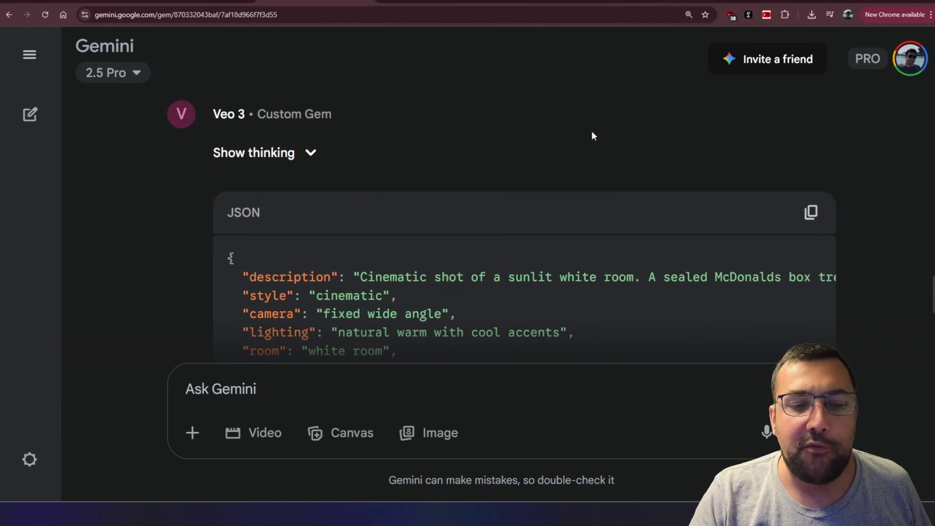
{"action": "scroll", "coordinate": [618, 150], "scroll_direction": "up", "scroll_amount": 1}
{"action": "scroll", "coordinate": [618, 150], "scroll_direction": "down", "scroll_amount": 4}
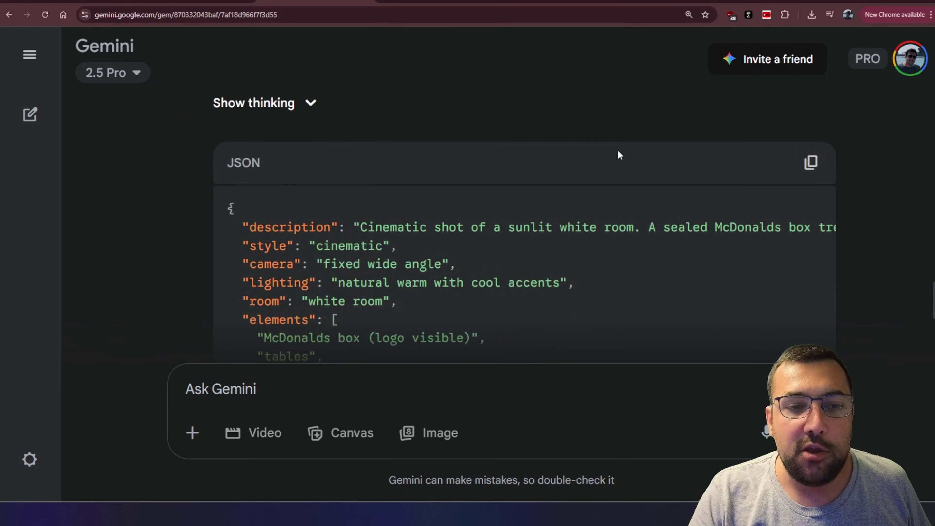
{"action": "scroll", "coordinate": [618, 150], "scroll_direction": "down", "scroll_amount": 6}
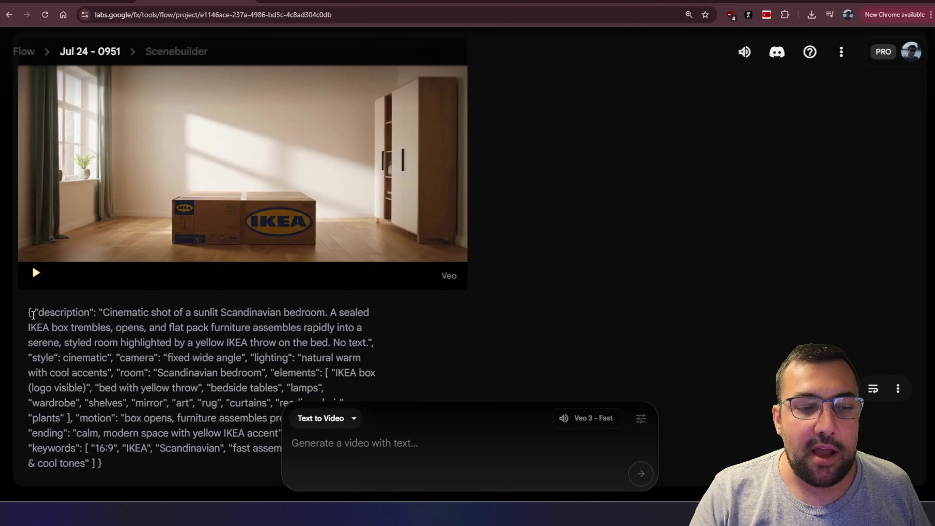
{"action": "left_click_drag", "start_coordinate": [33, 315], "coordinate": [157, 477]}
{"action": "left_click", "coordinate": [197, 402]}
{"action": "scroll", "coordinate": [198, 401], "scroll_direction": "up", "scroll_amount": 4}
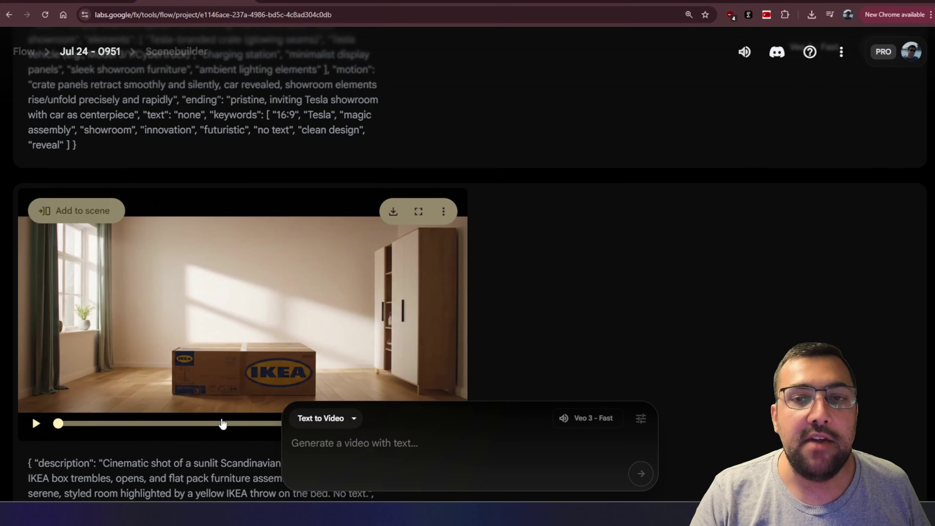
{"action": "scroll", "coordinate": [222, 424], "scroll_direction": "up", "scroll_amount": 8}
{"action": "scroll", "coordinate": [243, 371], "scroll_direction": "up", "scroll_amount": 1}
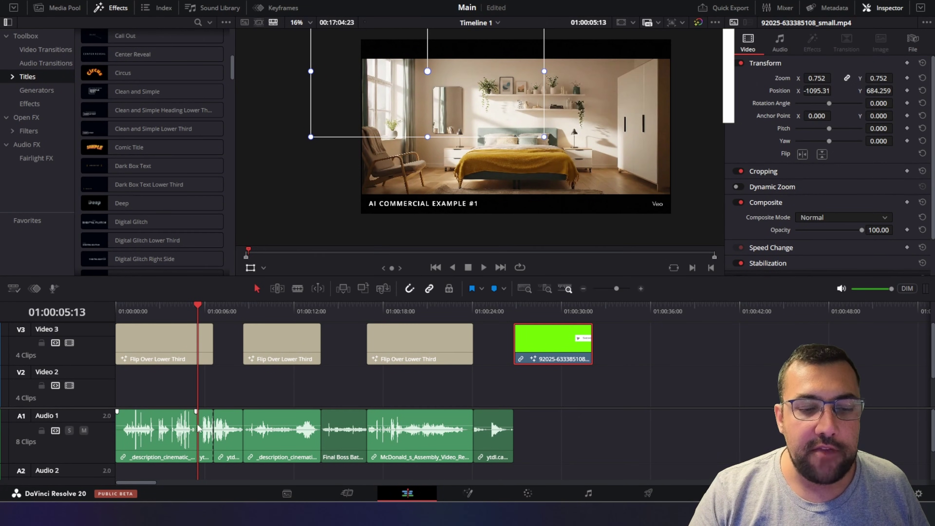
{"action": "left_click", "coordinate": [206, 429]}
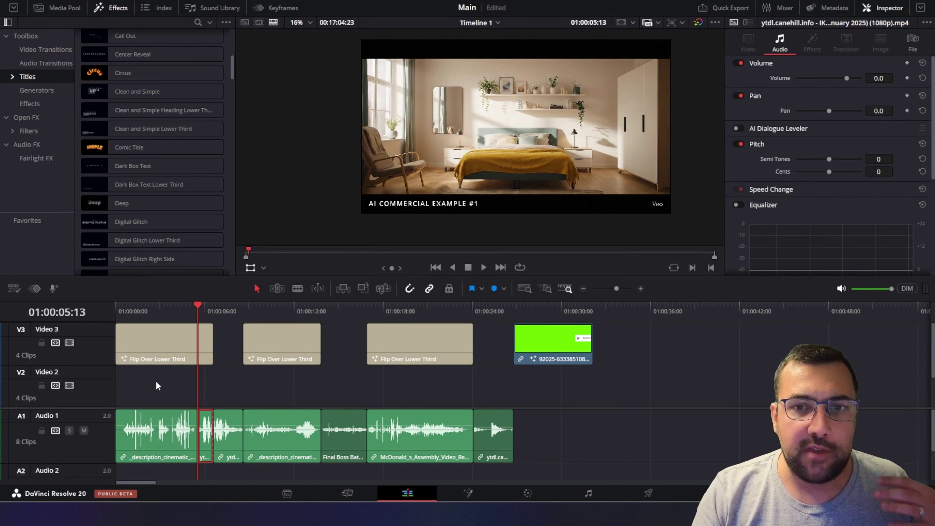
{"action": "left_click_drag", "start_coordinate": [197, 306], "coordinate": [228, 316]}
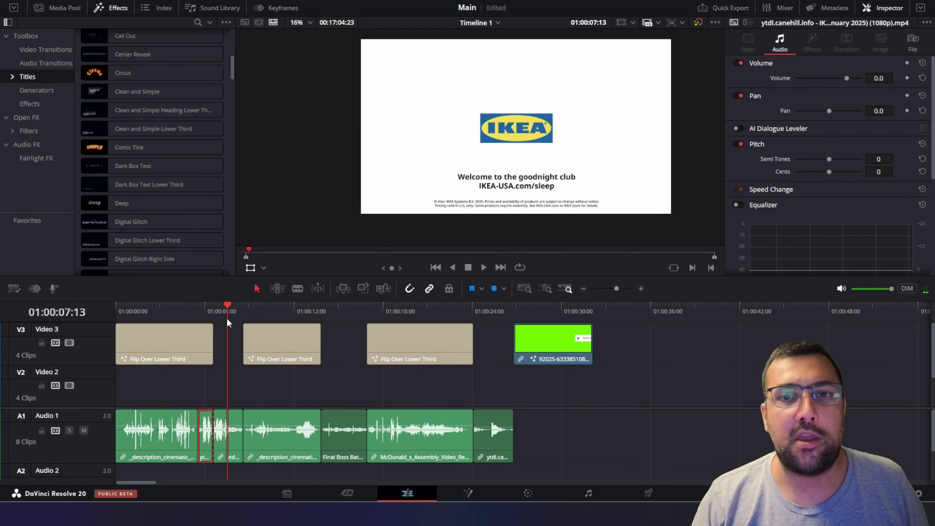
{"action": "left_click", "coordinate": [333, 316]}
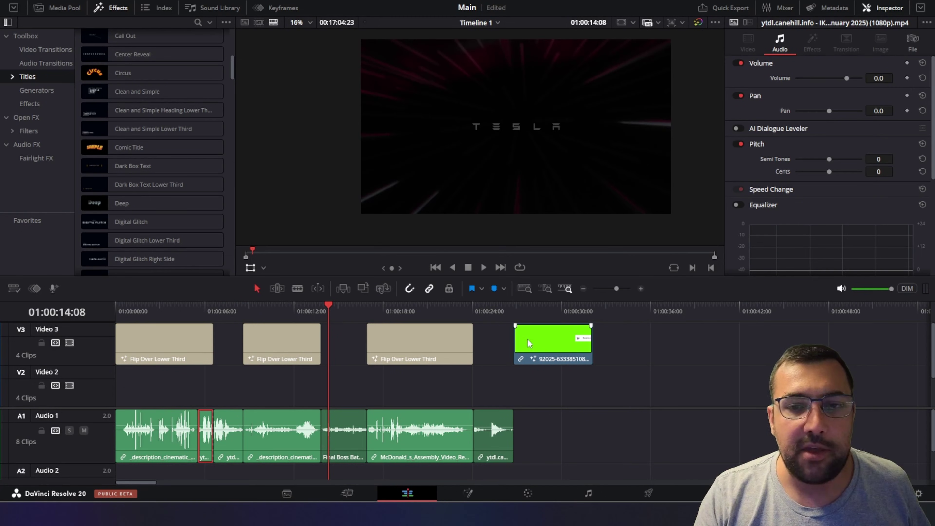
{"action": "left_click_drag", "start_coordinate": [490, 314], "coordinate": [499, 315]}
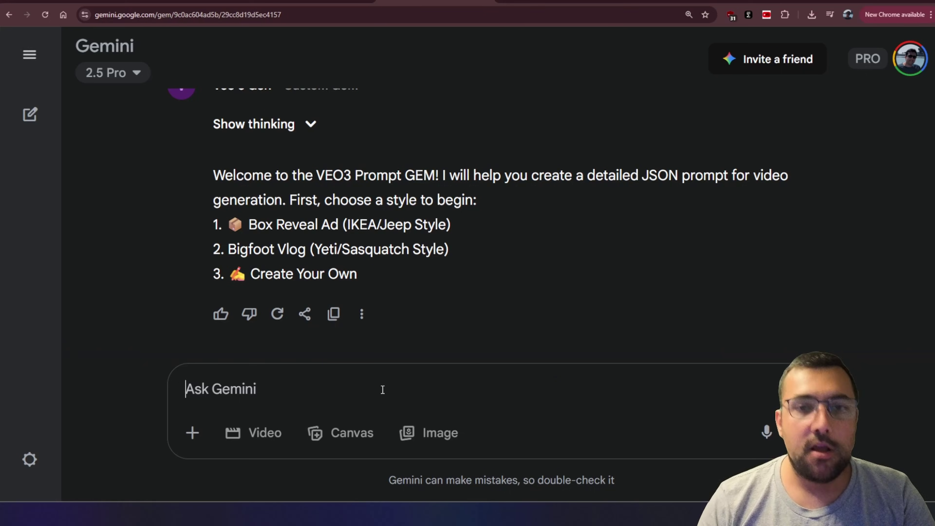
- Choose option 3 to create your own and send the pasted AR ordering-screen concept
{"action": "type", "text": "3"}
{"action": "key", "text": "Return"}
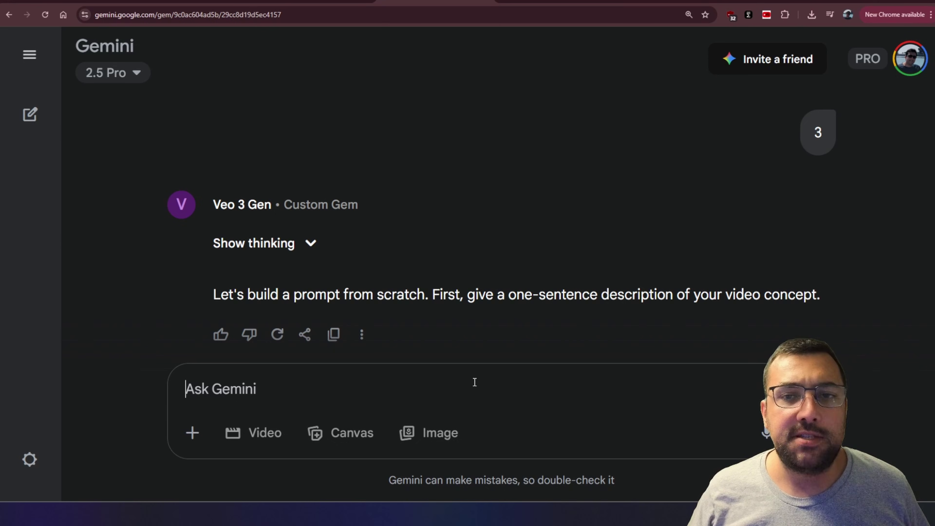
{"action": "type", "text": "A person is looking at a futuristic ordering screen. They move their hands towards themselves, making all the options come out of the screen as it is was AR IRL"}
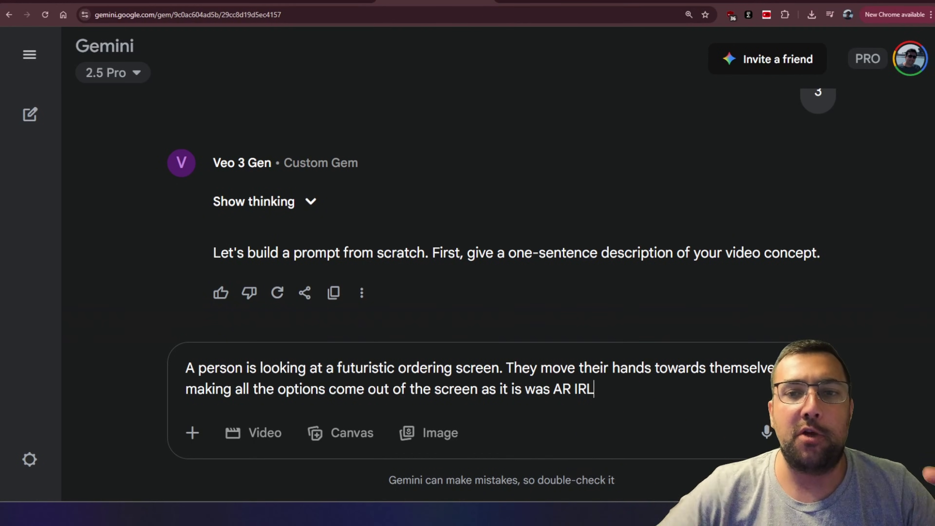
{"action": "key", "text": "Return"}
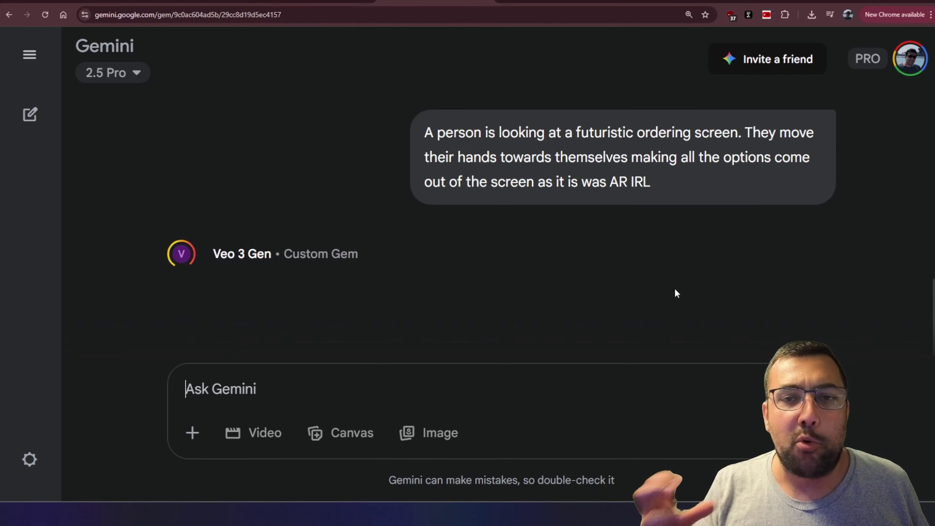
- Answer 'realistic' for the style and 'fixed wide angle' for the camera shot
{"action": "type", "text": "realistic"}
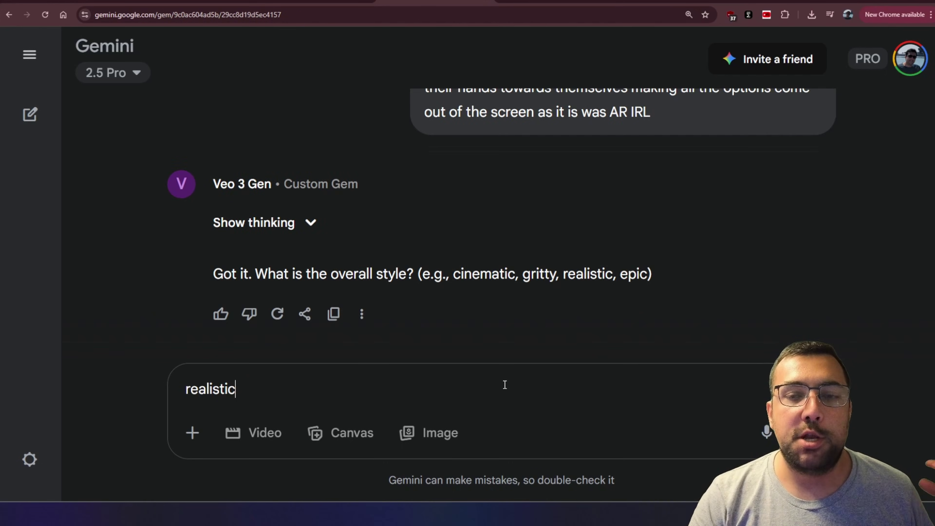
{"action": "key", "text": "Return"}
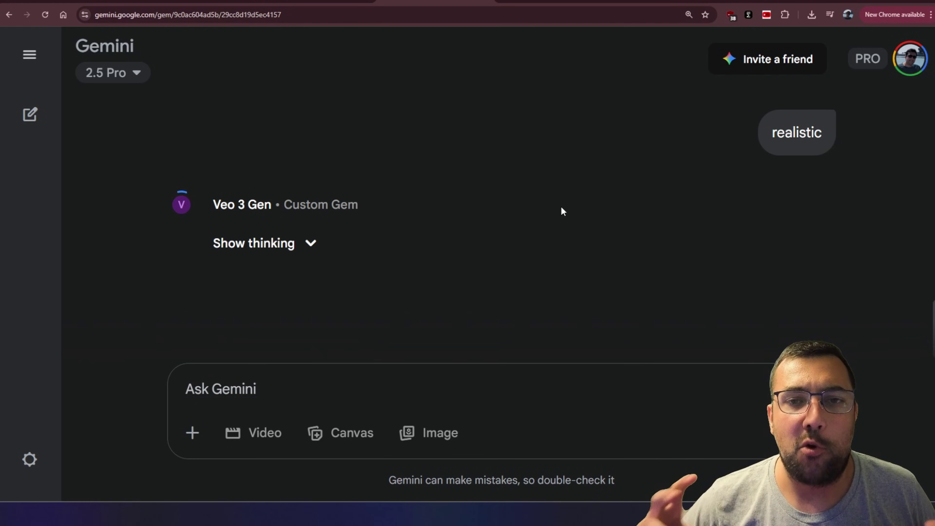
{"action": "type", "text": "fixed wide angle"}
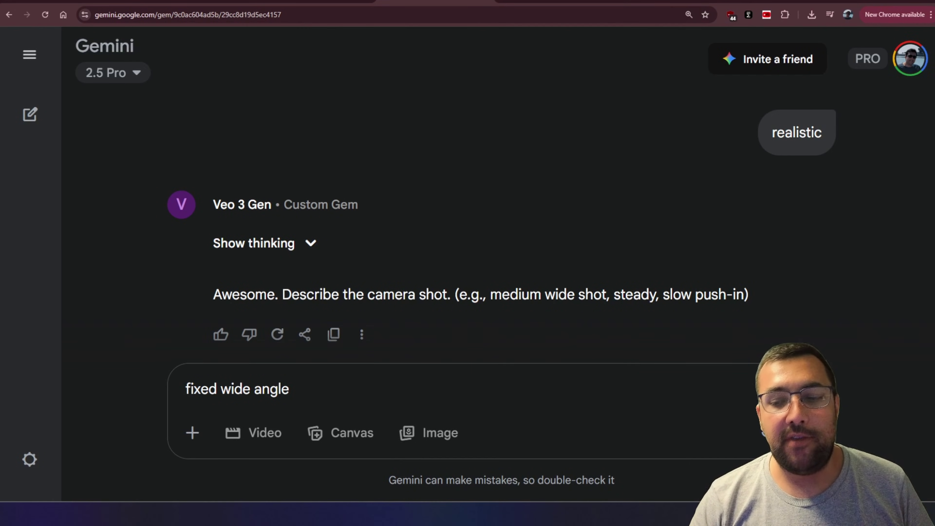
{"action": "key", "text": "Return"}
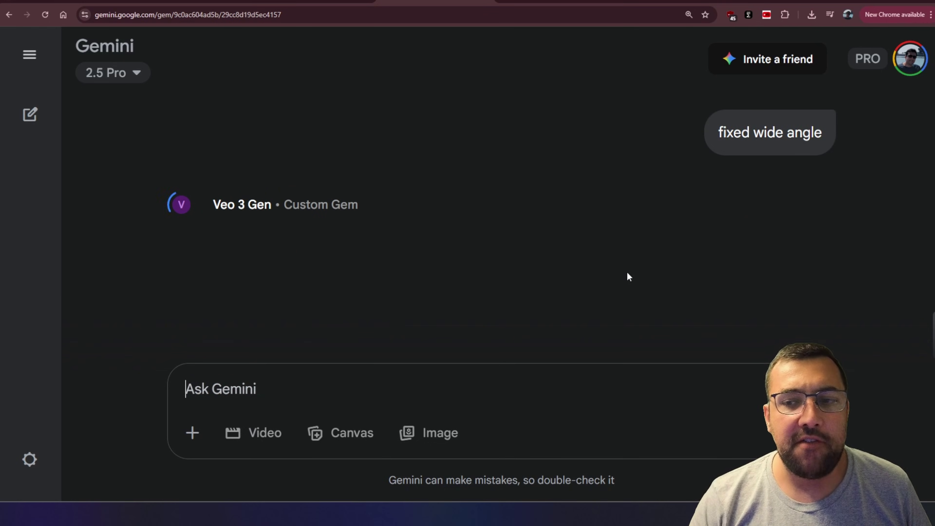
- Answer lighting 'natural warm with cool accents' and location 'in a fast food restaurant where people order food'
{"action": "type", "text": "natural warm with cool accents"}
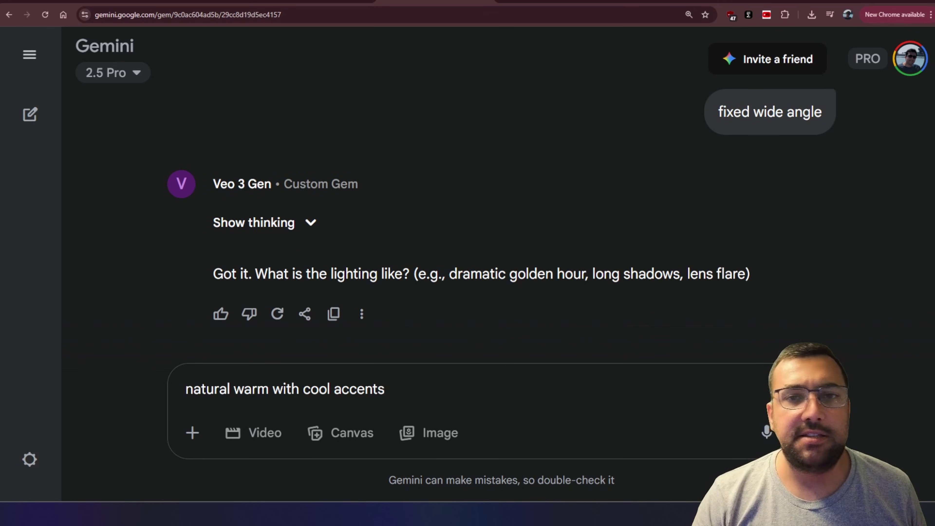
{"action": "key", "text": "Return"}
{"action": "scroll", "coordinate": [479, 266], "scroll_direction": "up", "scroll_amount": 3}
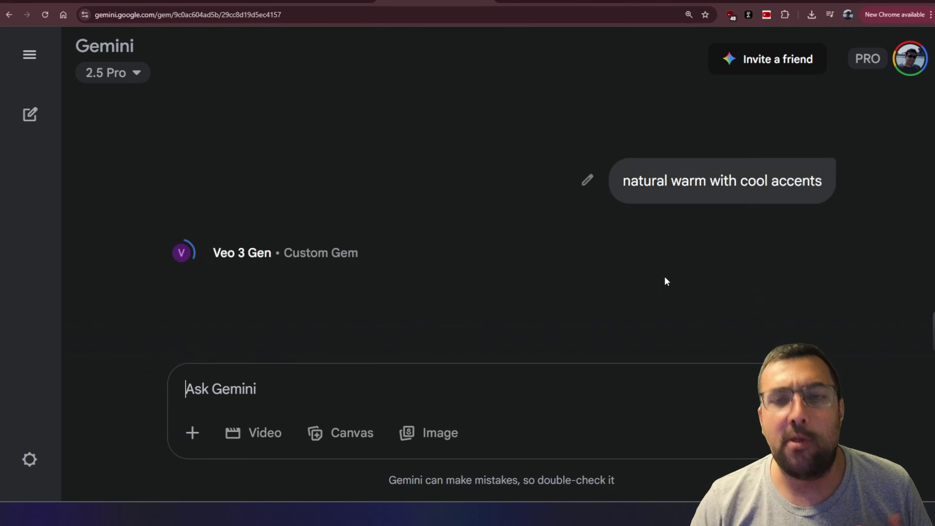
{"action": "type", "text": "in a fast food restaurant where people order food"}
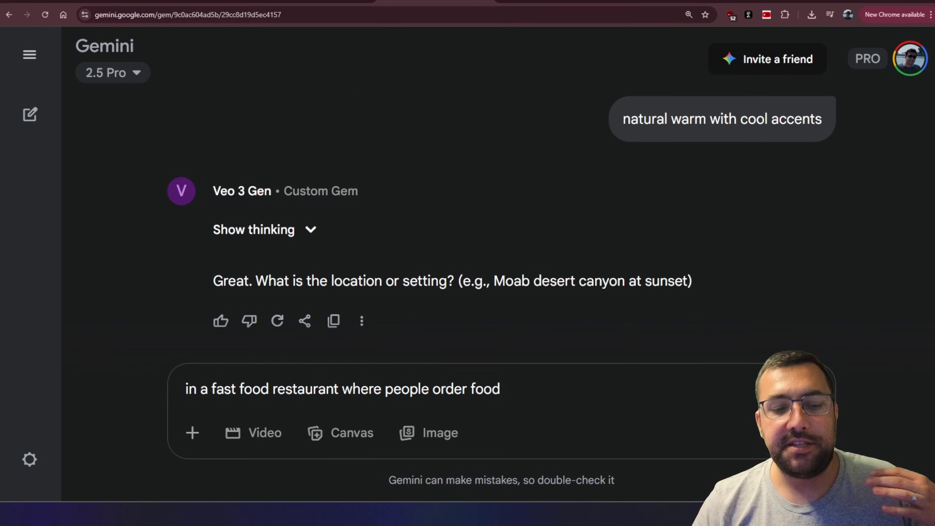
{"action": "key", "text": "Return"}
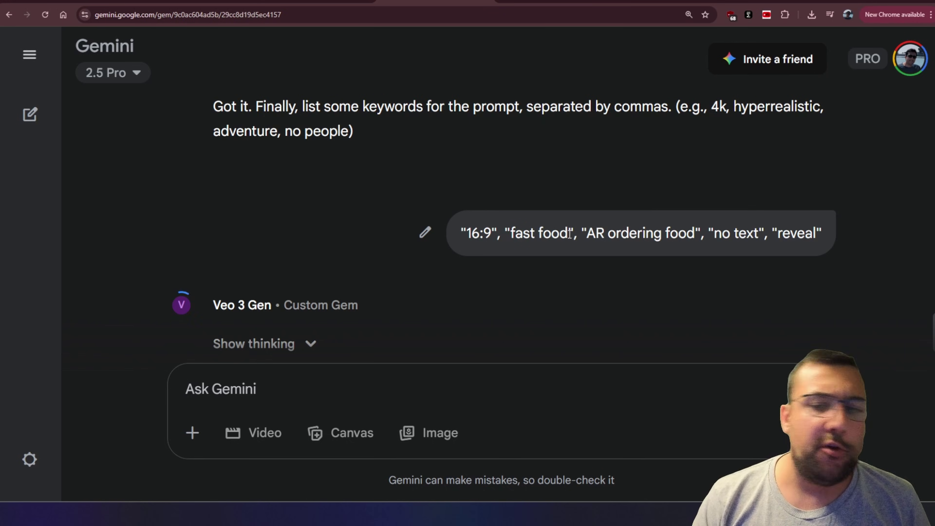
{"action": "scroll", "coordinate": [570, 246], "scroll_direction": "down", "scroll_amount": 1}
{"action": "left_click_drag", "start_coordinate": [715, 183], "coordinate": [780, 185]}
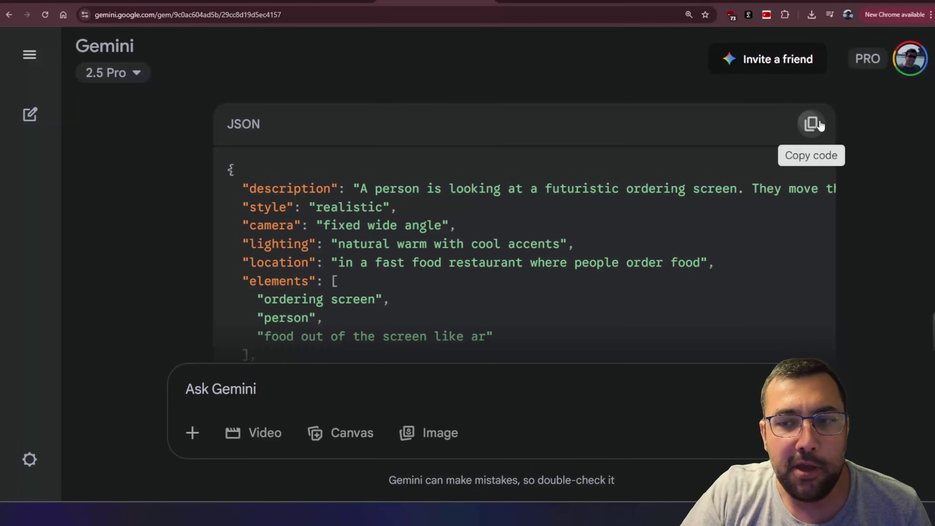
- Copy the generated JSON, paste it into a new chat, and send it with Video enabled
{"action": "left_click", "coordinate": [811, 123]}
{"action": "scroll", "coordinate": [500, 226], "scroll_direction": "down", "scroll_amount": 10}
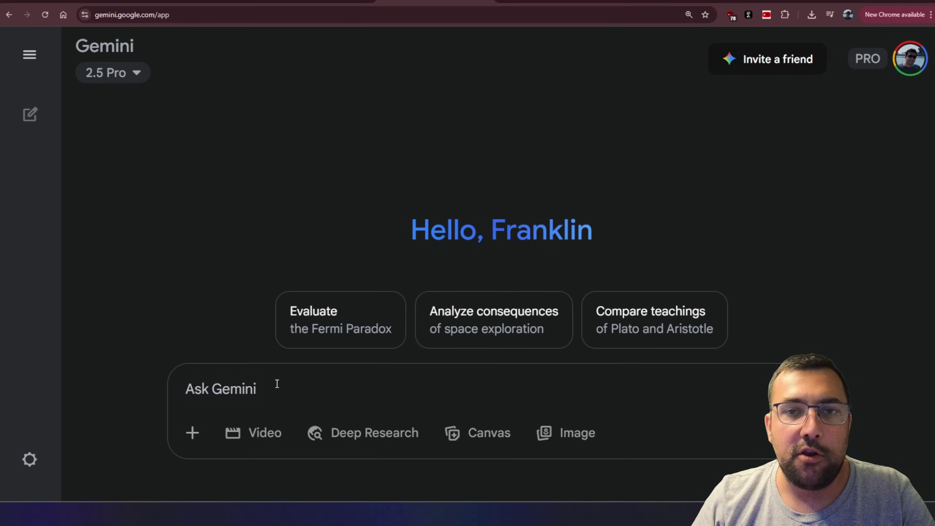
{"action": "key", "text": "ctrl+v"}
{"action": "left_click", "coordinate": [256, 434]}
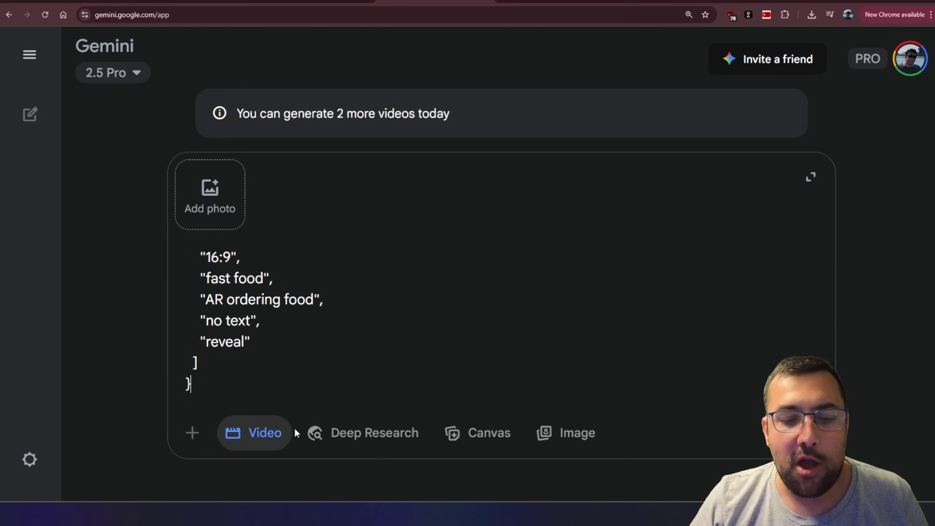
{"action": "key", "text": "Return"}
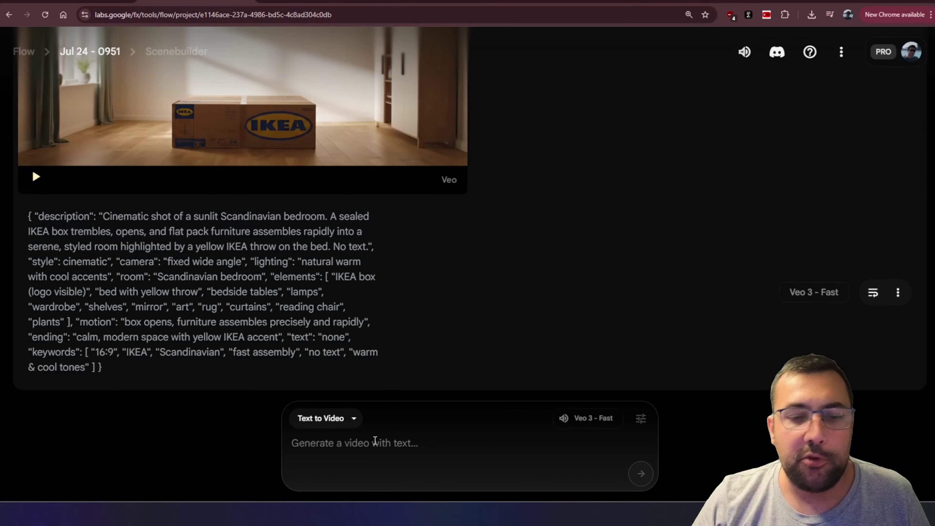
- Paste the JSON into Flow's Text to Video box and generate with Veo 3 - Fast
{"action": "key", "text": "ctrl+v"}
{"action": "left_click", "coordinate": [651, 472]}
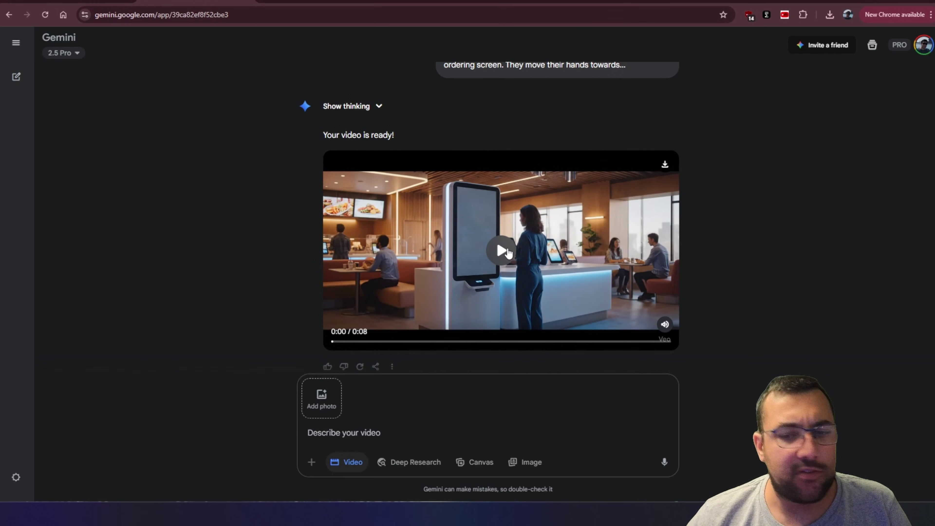
- Play the generated fast-food ordering-kiosk video in the Gemini chat
{"action": "left_click", "coordinate": [507, 260]}
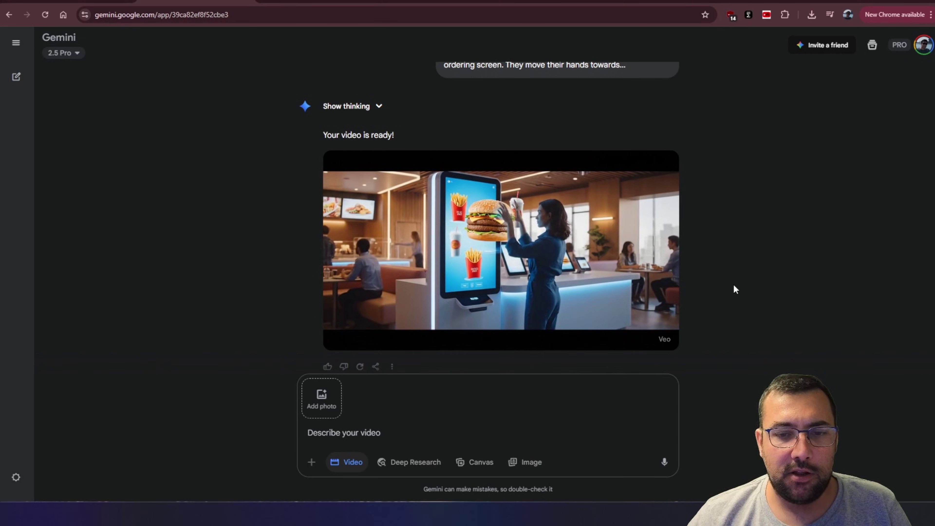